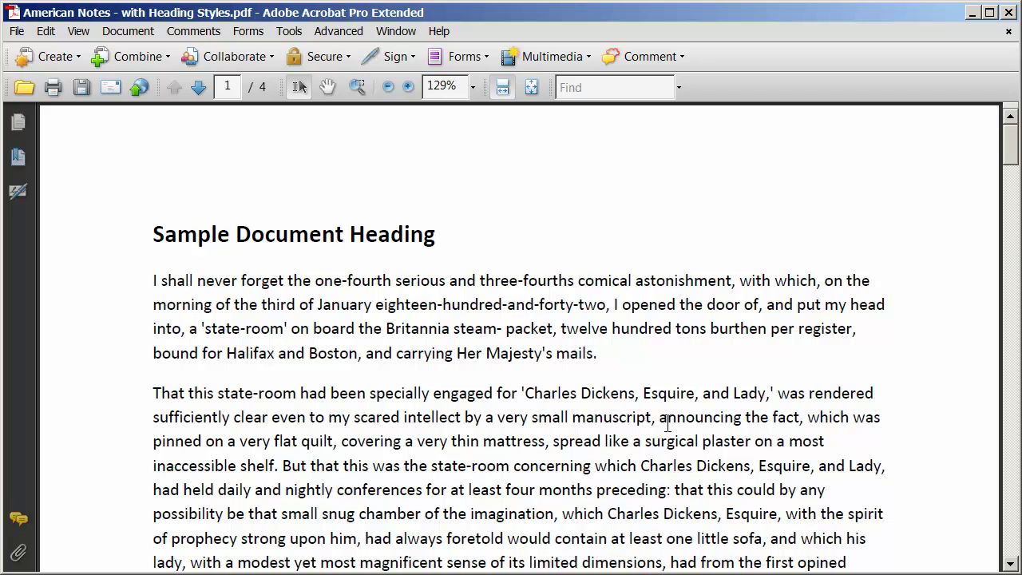
Place the insertion point in the first paragraph of the American Notes PDF.
click(290, 285)
Show the Bookmarks navigation panel from the View menu.
click(78, 31)
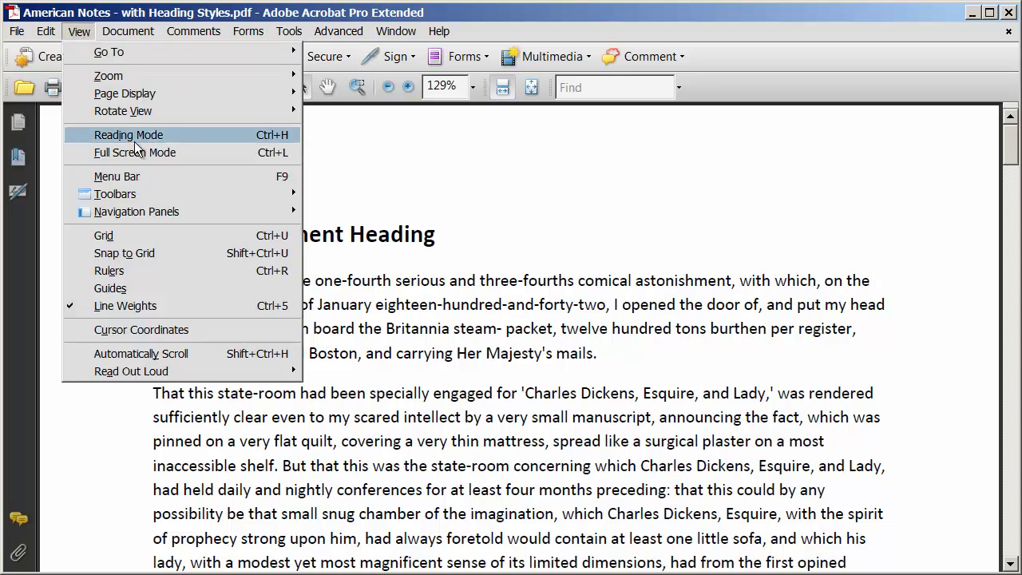
mouse_move(154, 212)
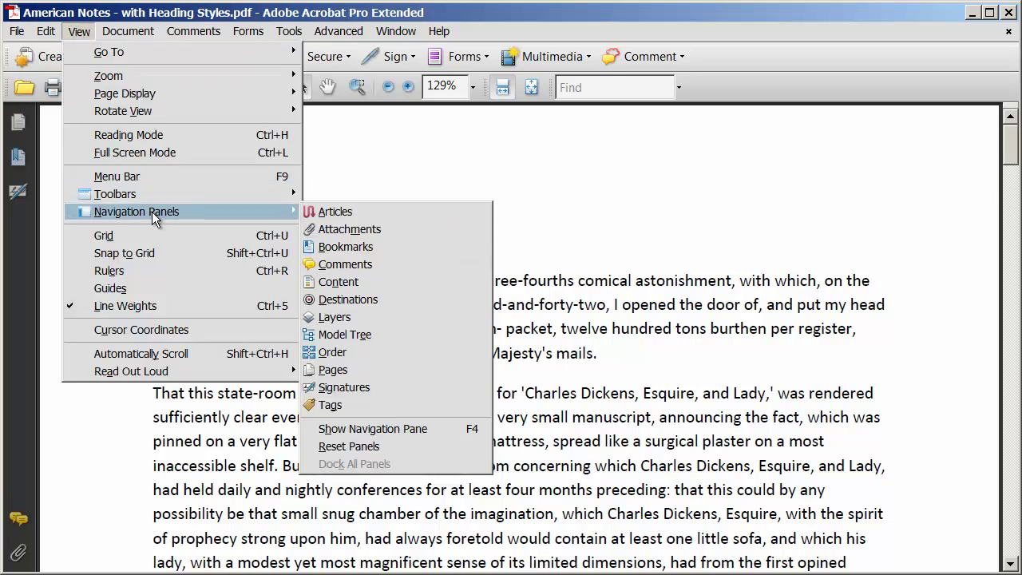
click(371, 248)
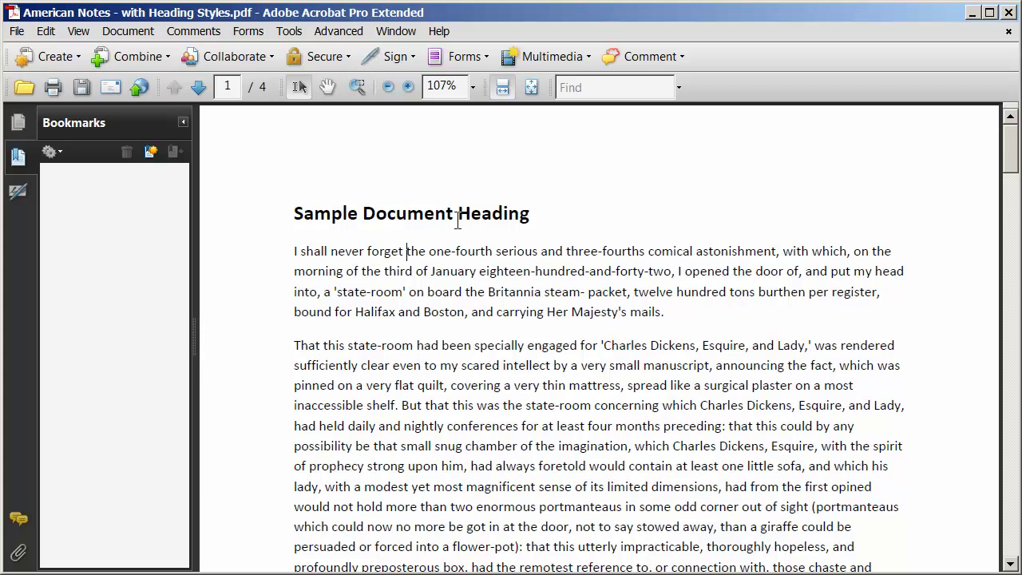
Bookmark the 'Sample Document Heading' text and widen the Bookmarks panel.
drag(535, 213, 317, 216)
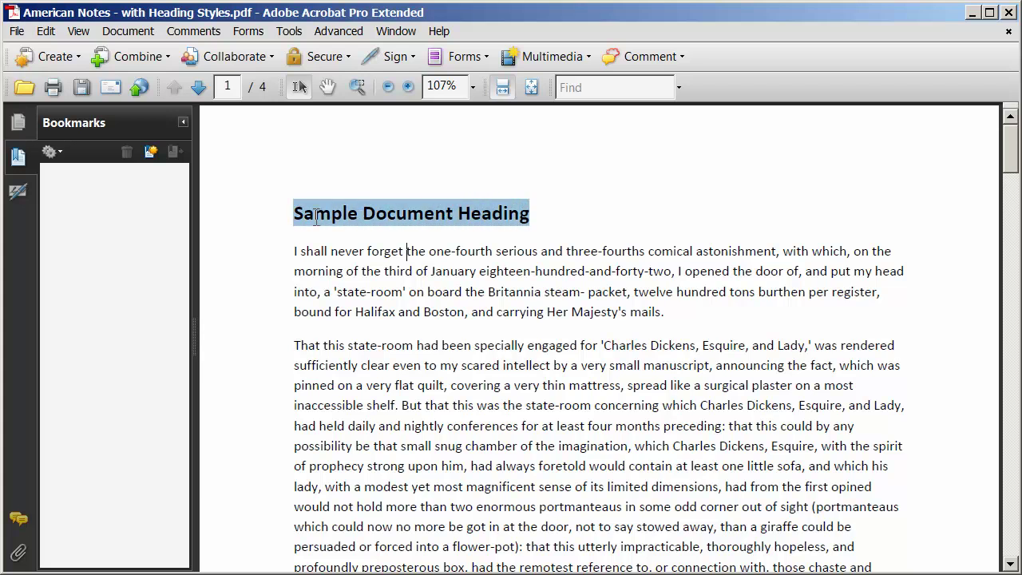
click(150, 152)
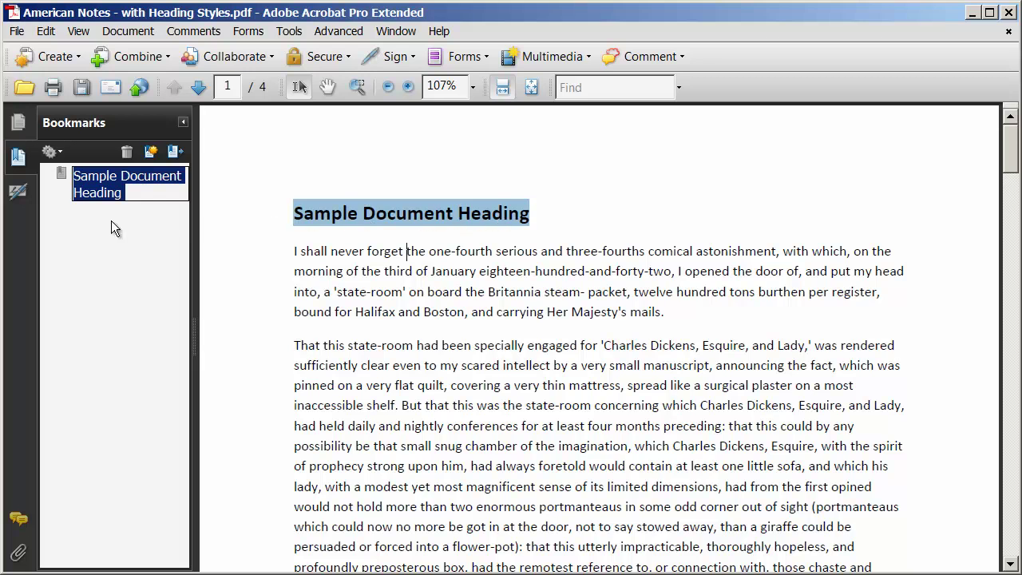
key(Return)
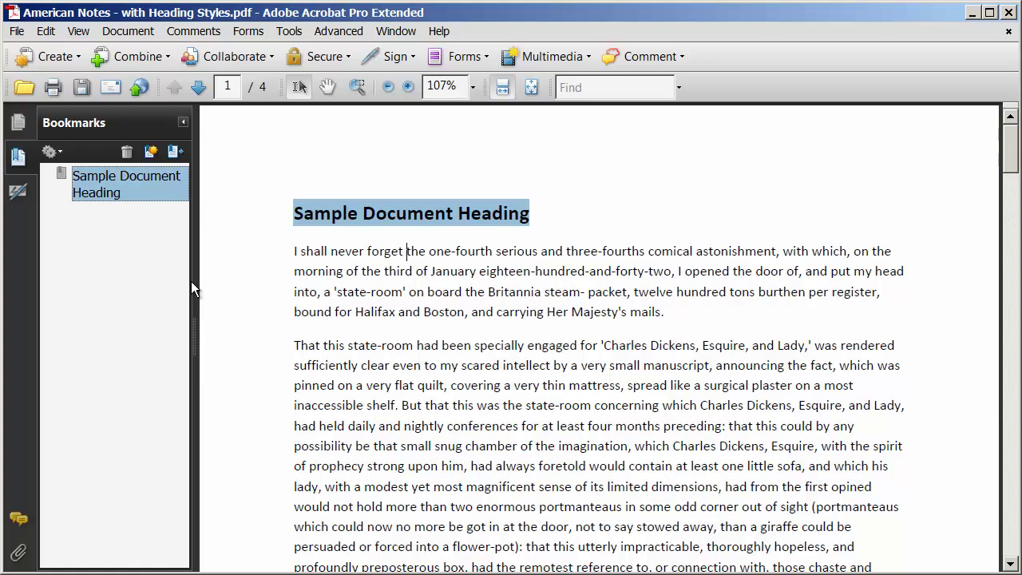
drag(193, 281, 303, 280)
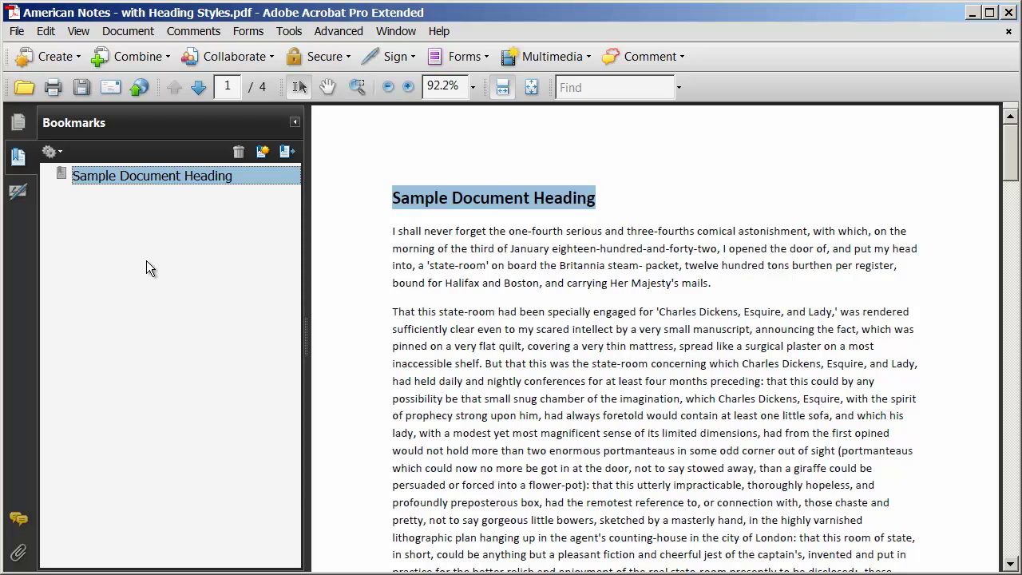
Create a bookmark from the page 2 heading 'Another Heading In The Document'.
click(502, 243)
scroll(502, 243, down, 5)
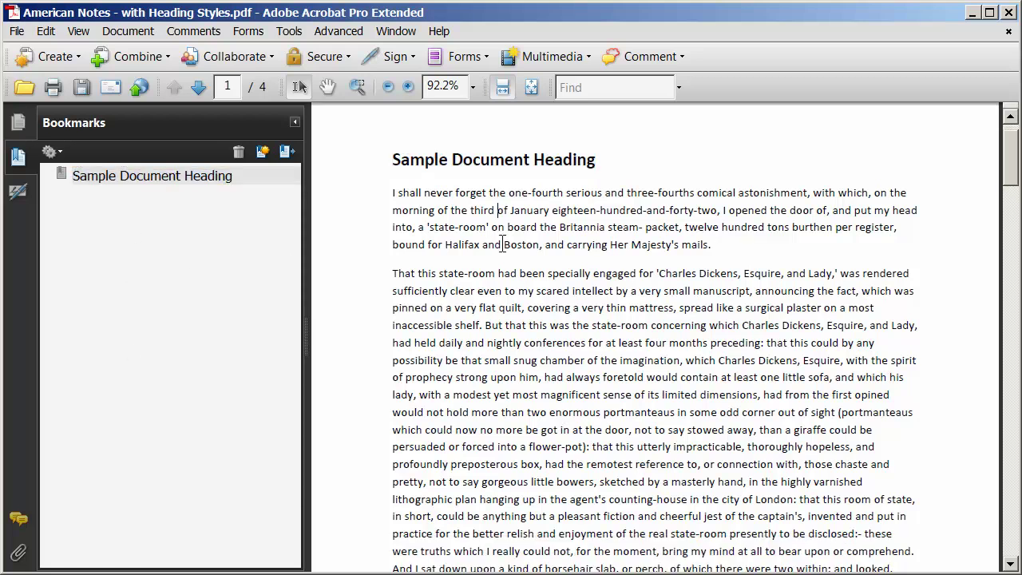
scroll(502, 242, down, 12)
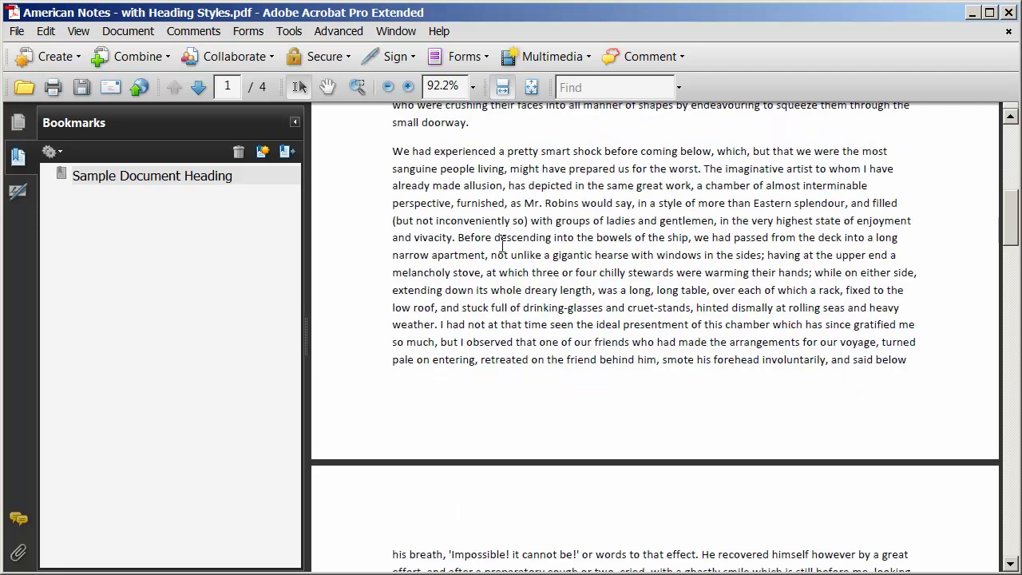
scroll(502, 243, down, 16)
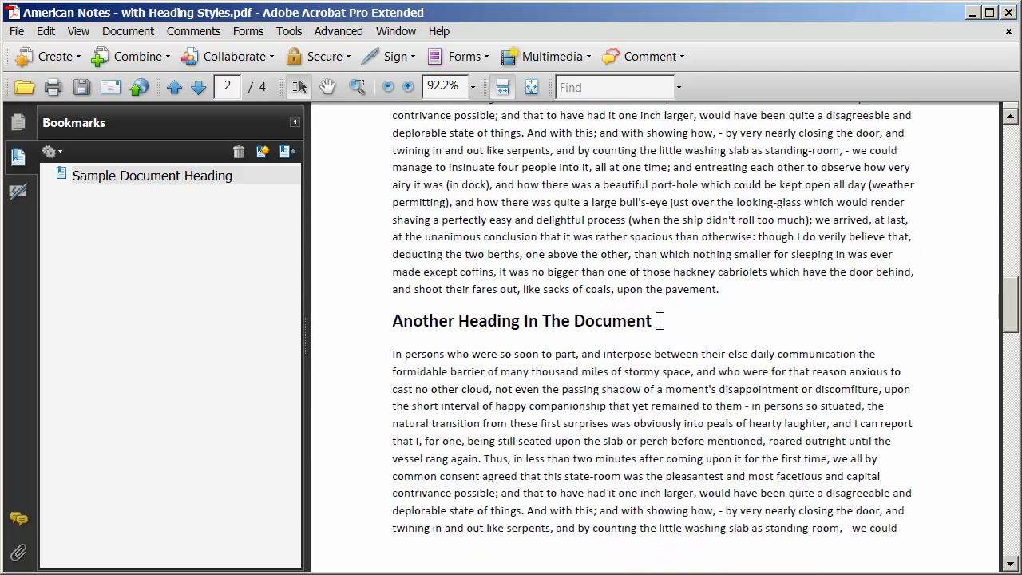
drag(653, 320, 391, 321)
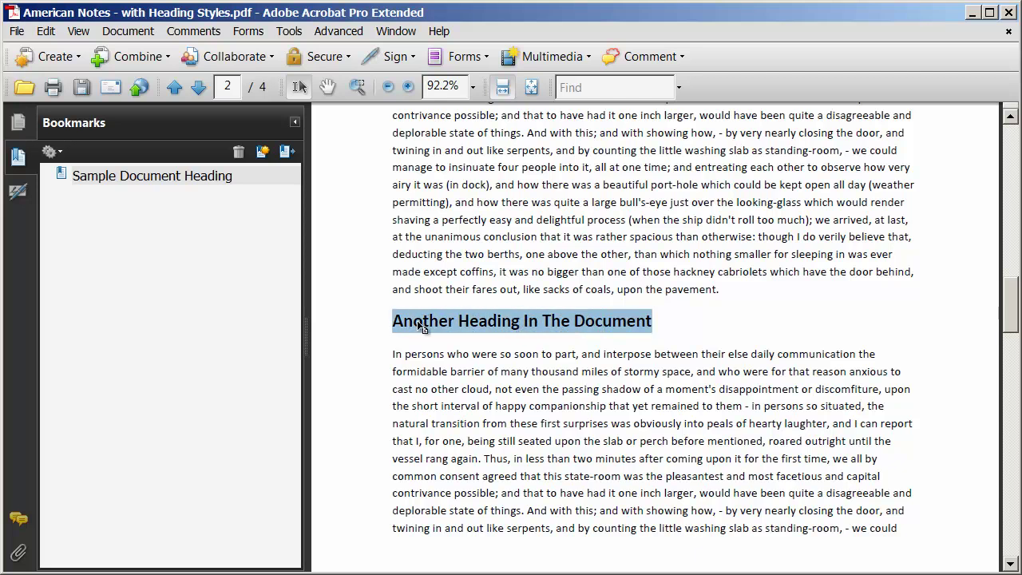
click(262, 153)
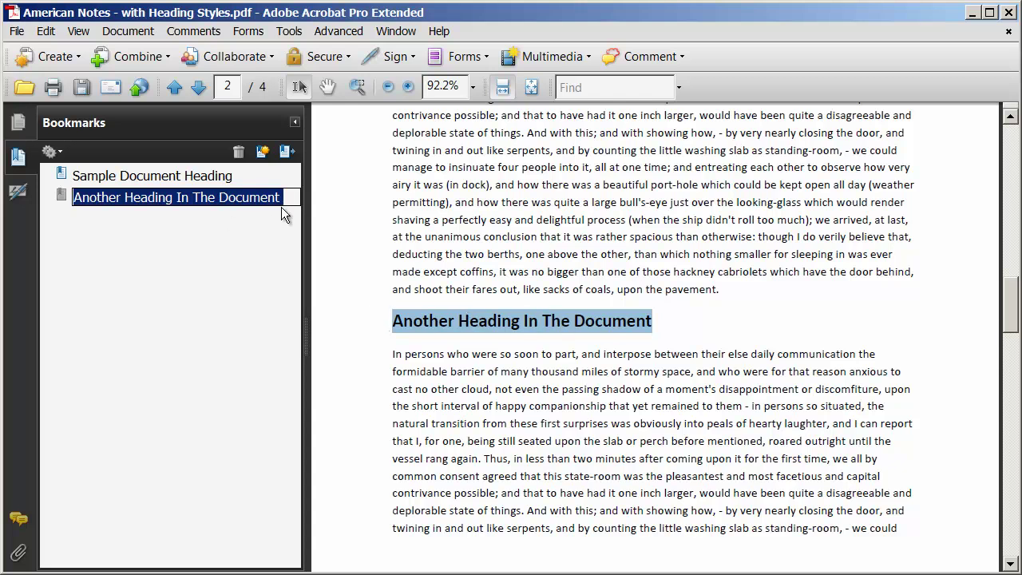
Shorten the new bookmark's name to 'Another Heading'.
drag(282, 198, 178, 202)
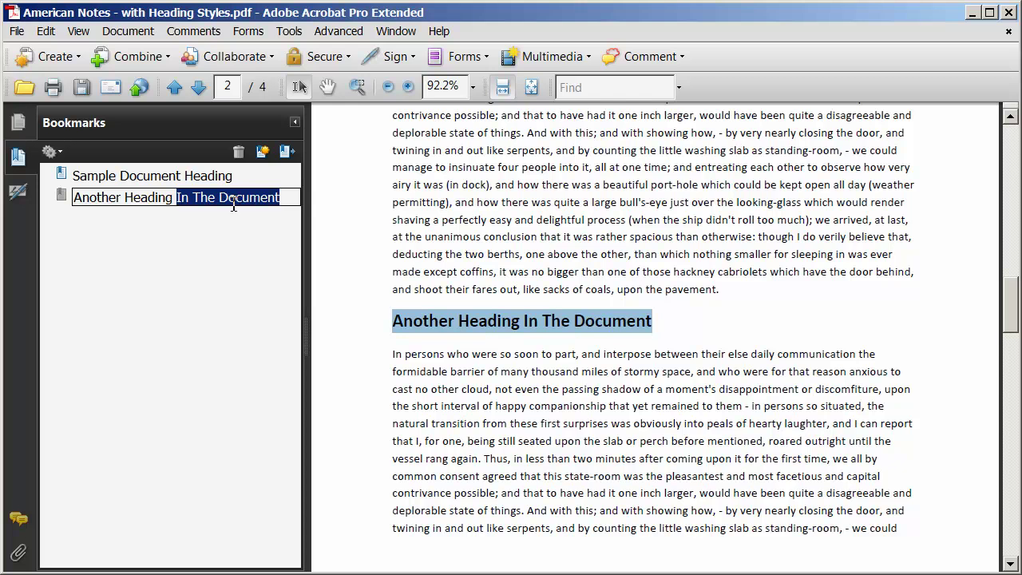
key(Delete)
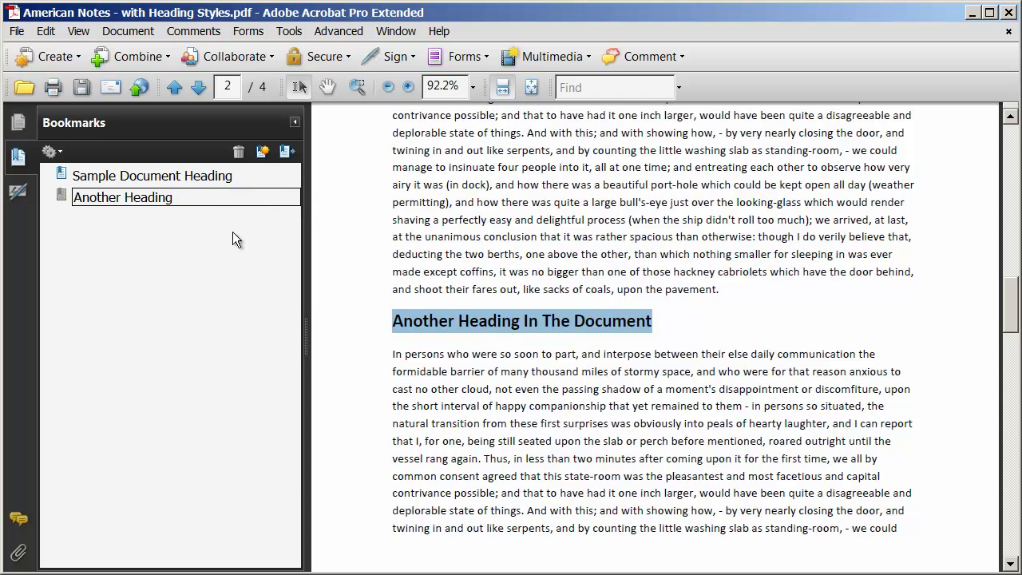
key(Return)
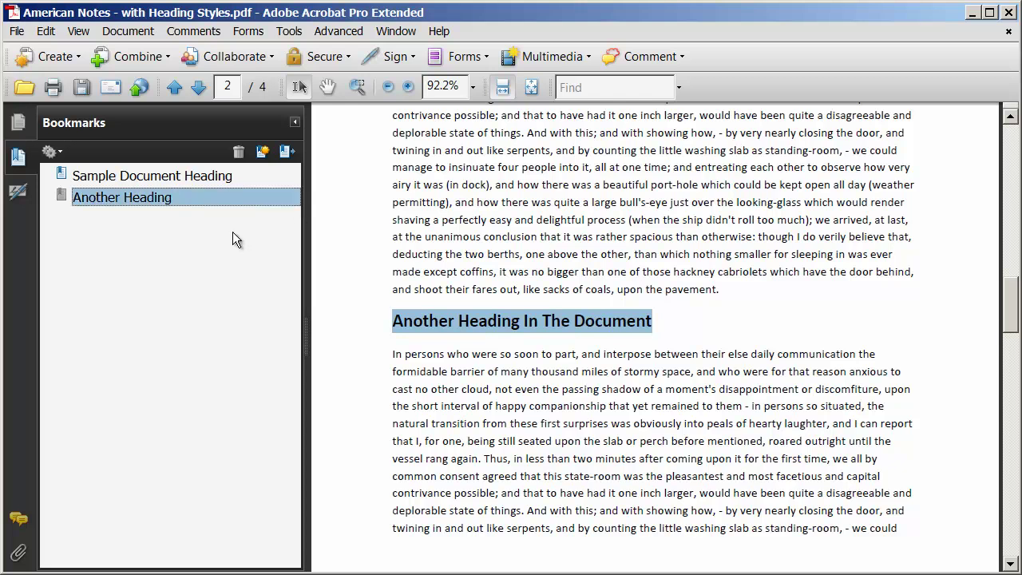
Delete the 'Another Heading' bookmark and recreate it named 'This is a new heading'.
right_click(150, 197)
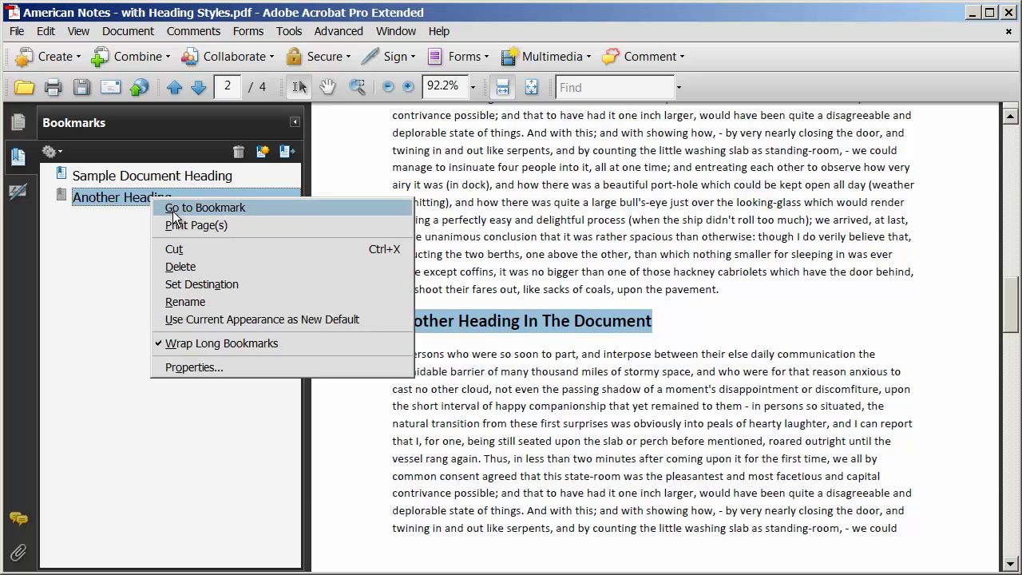
click(205, 266)
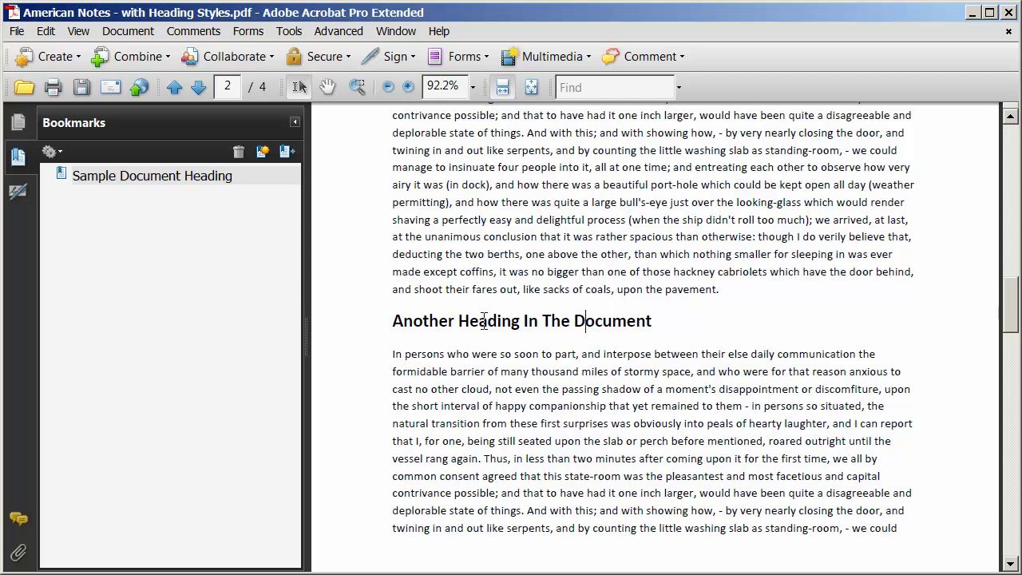
drag(392, 324, 520, 324)
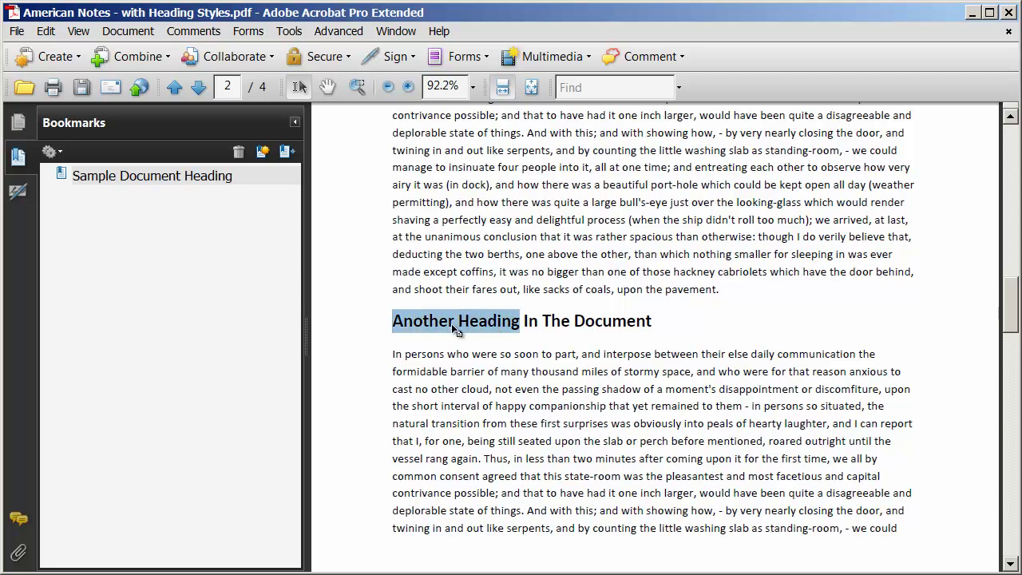
click(262, 154)
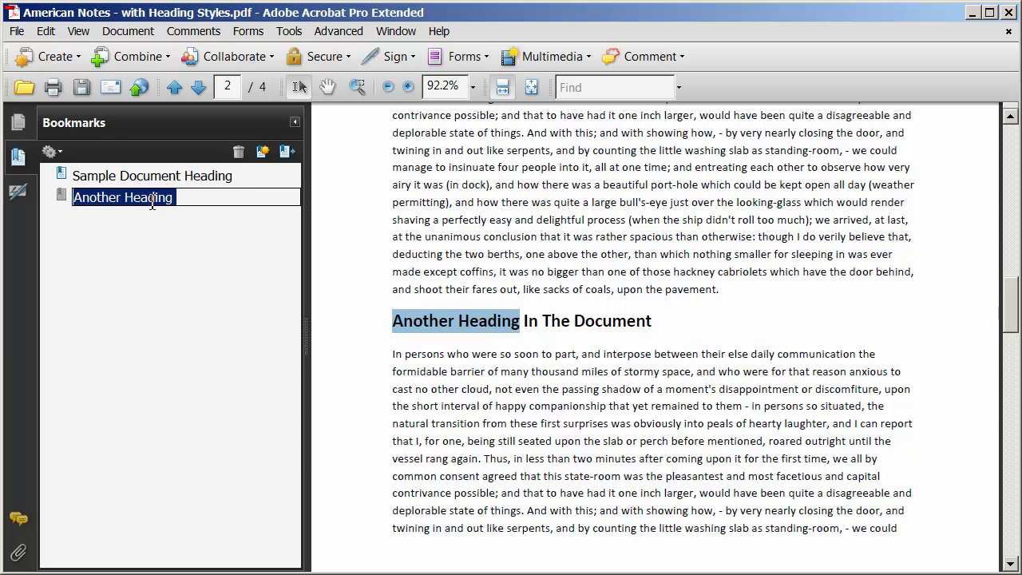
key(BackSpace)
text(T)
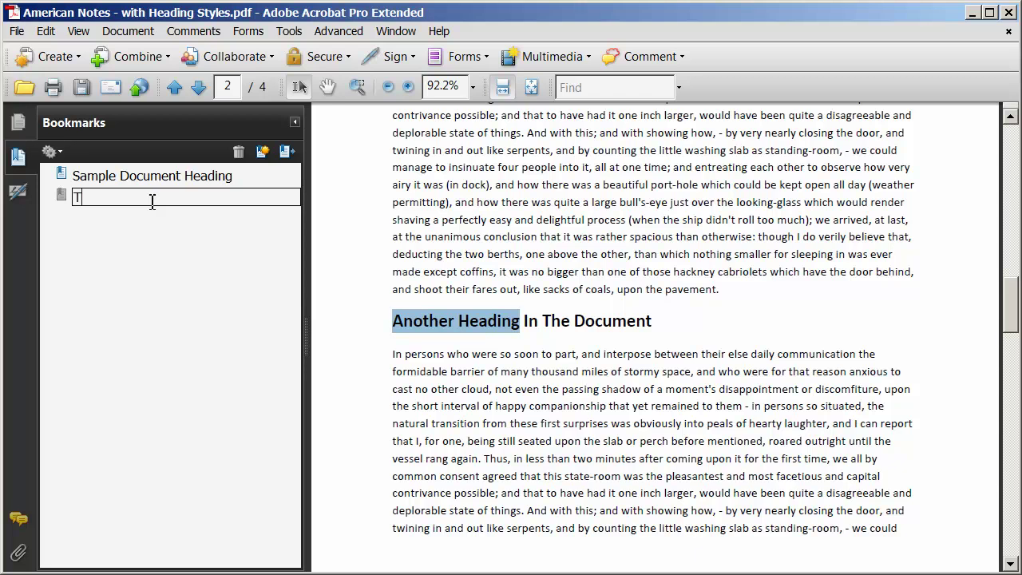
text(his is a new heading)
Add a 'Document Conclusion Heading' bookmark from the heading on page 3.
click(174, 266)
click(636, 364)
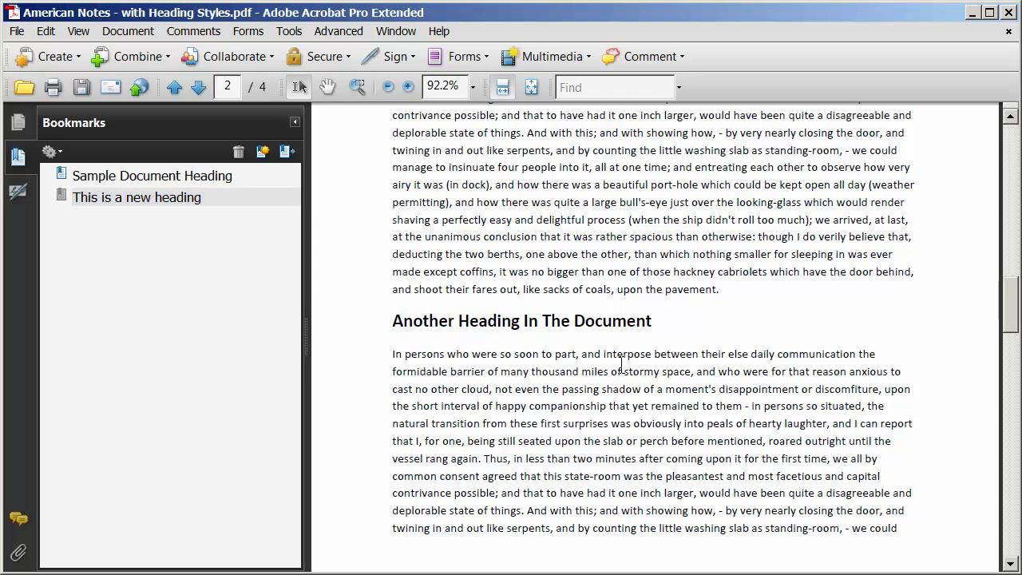
scroll(631, 363, down, 10)
scroll(621, 364, down, 3)
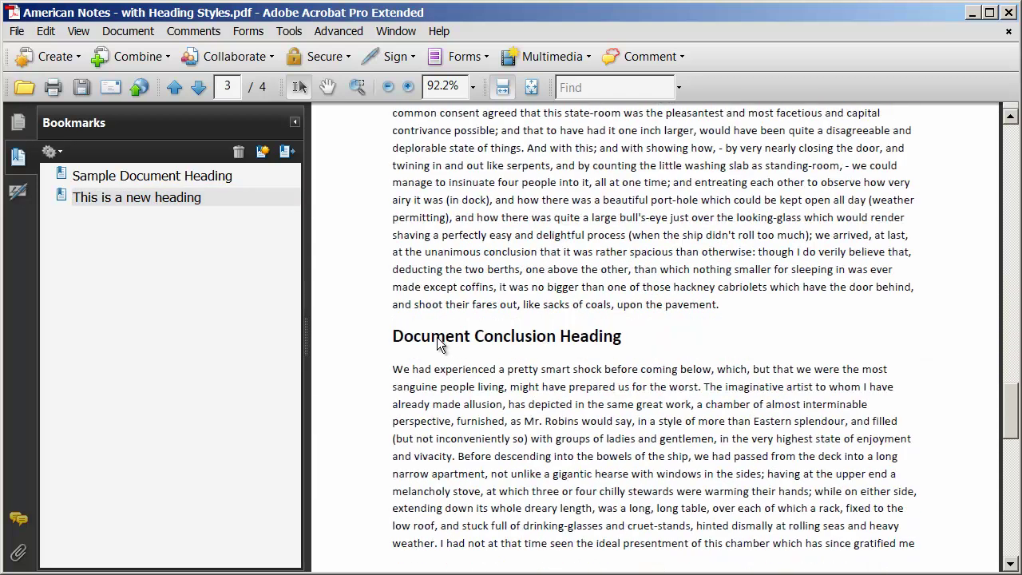
drag(392, 336, 588, 342)
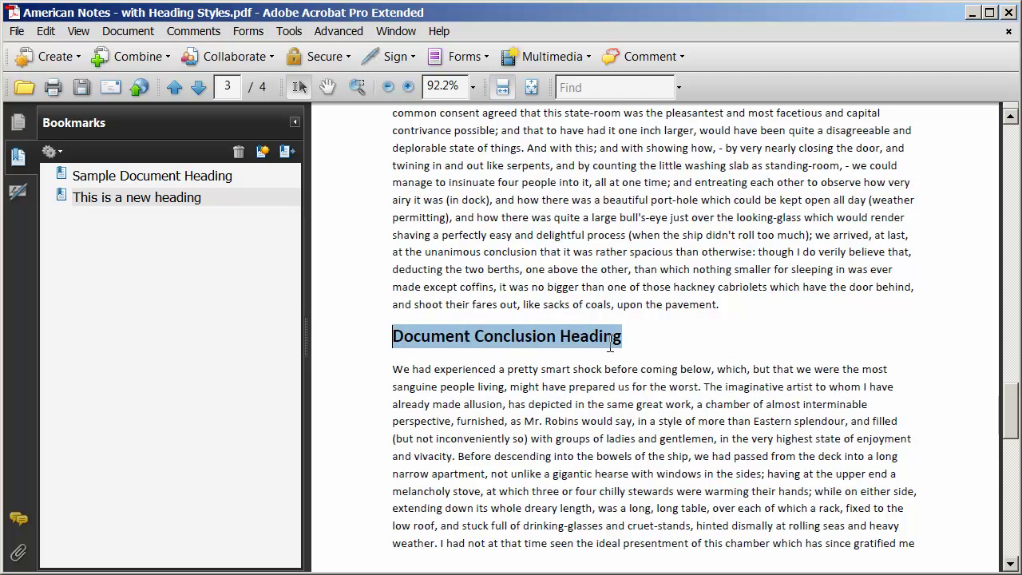
click(264, 151)
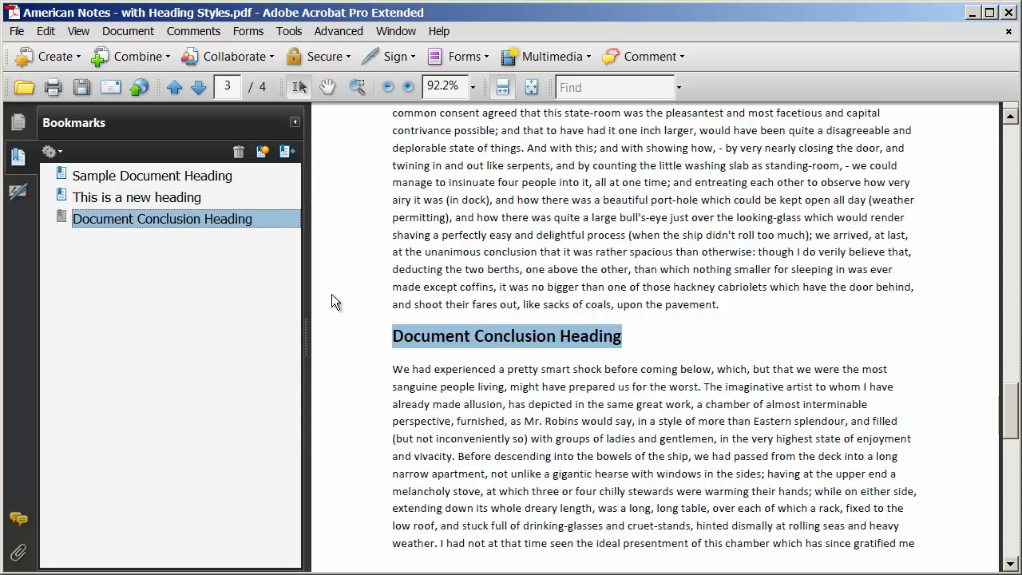
click(681, 244)
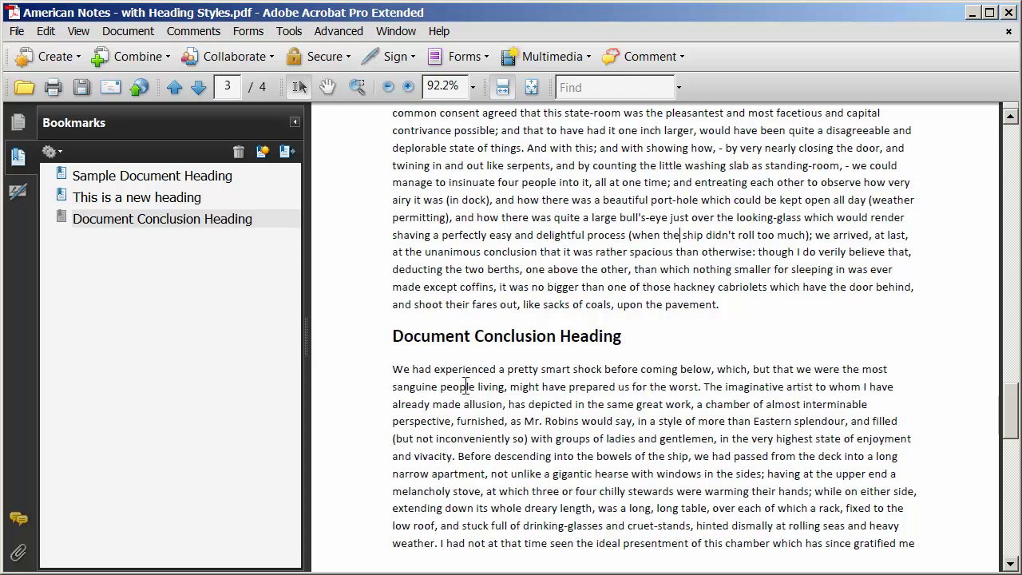
Drag 'This is a new heading' under 'Sample Document Heading' as a child bookmark.
click(126, 202)
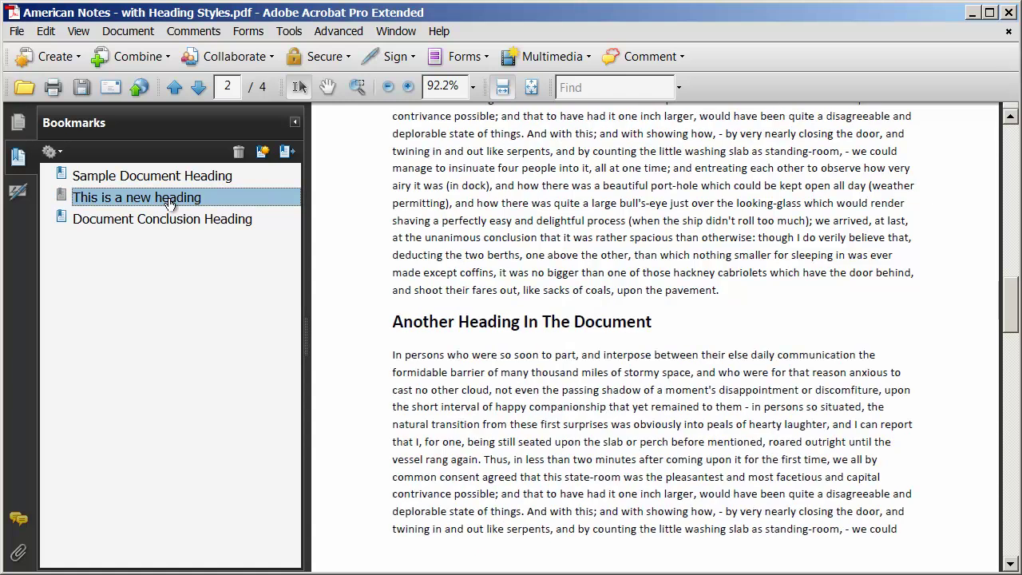
mouse_move(63, 199)
mouse_down()
mouse_move(134, 200)
mouse_move(160, 182)
mouse_move(109, 198)
mouse_move(160, 189)
mouse_move(64, 197)
mouse_move(81, 189)
mouse_up()
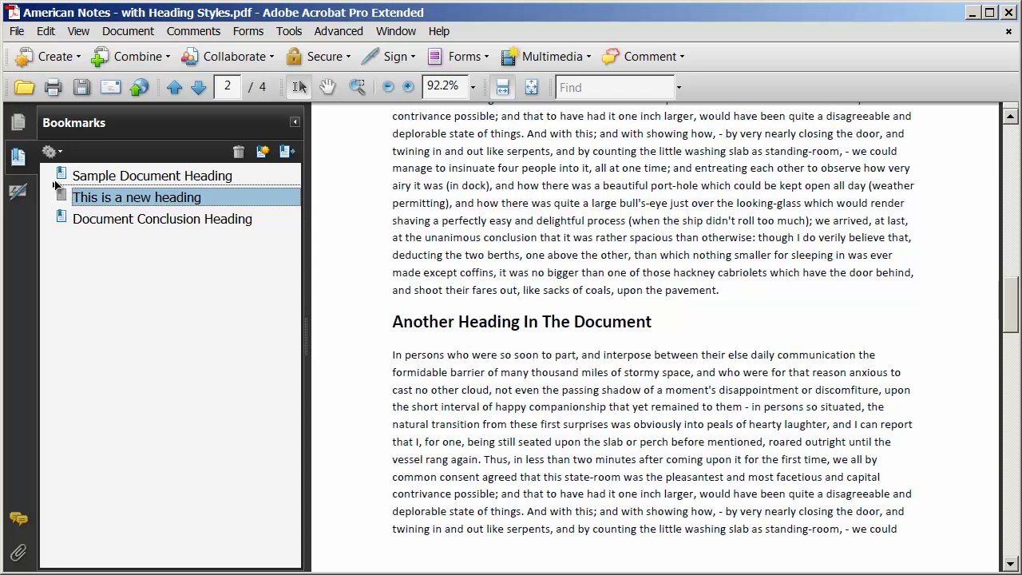
mouse_move(56, 185)
mouse_down()
mouse_move(88, 192)
mouse_move(124, 181)
mouse_up()
drag(124, 180, 124, 180)
drag(124, 181, 124, 181)
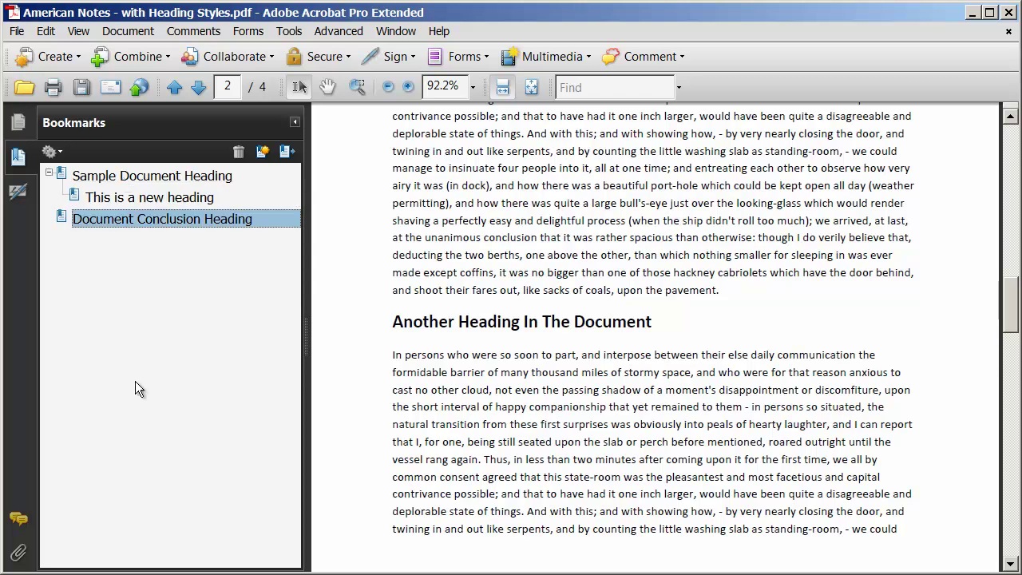
click(125, 203)
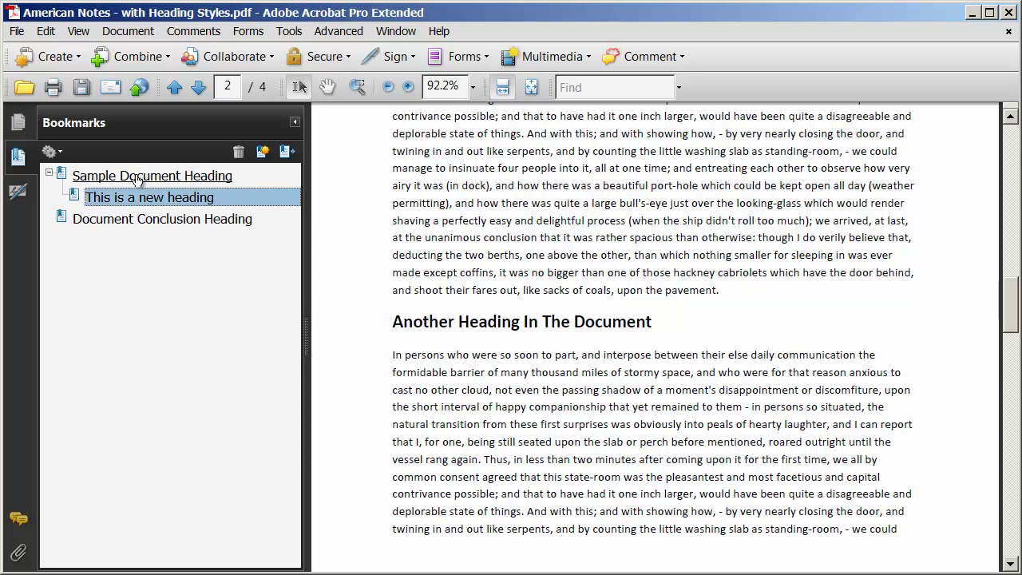
Test each bookmark jumps to its heading on pages 1, 2 and 3.
click(152, 222)
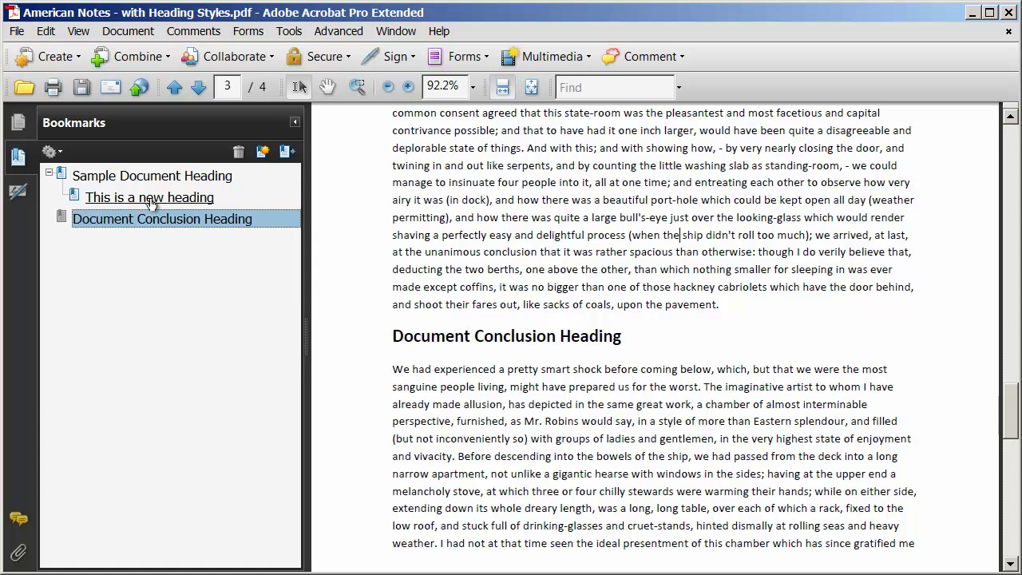
click(150, 200)
click(156, 179)
click(160, 200)
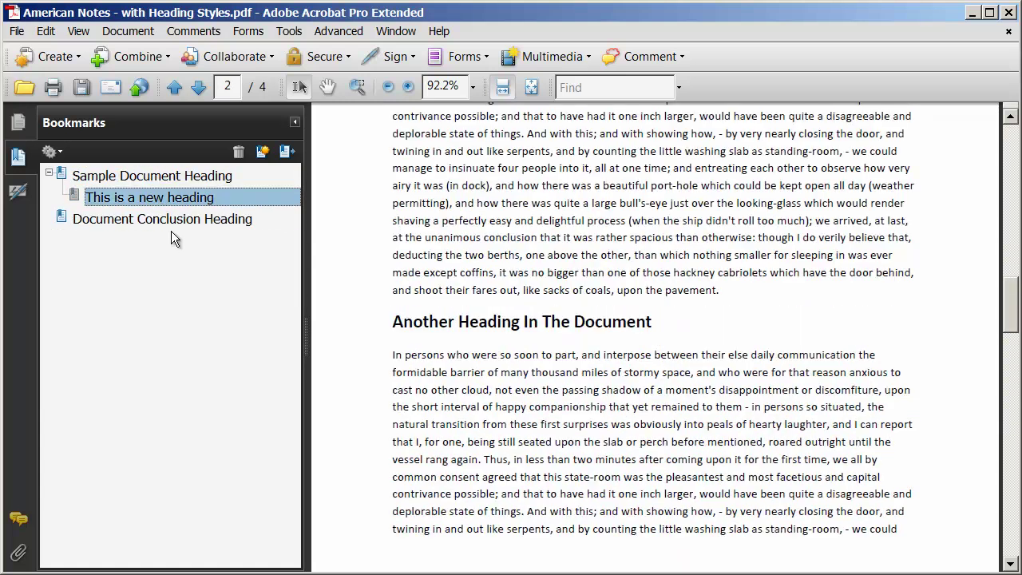
click(179, 222)
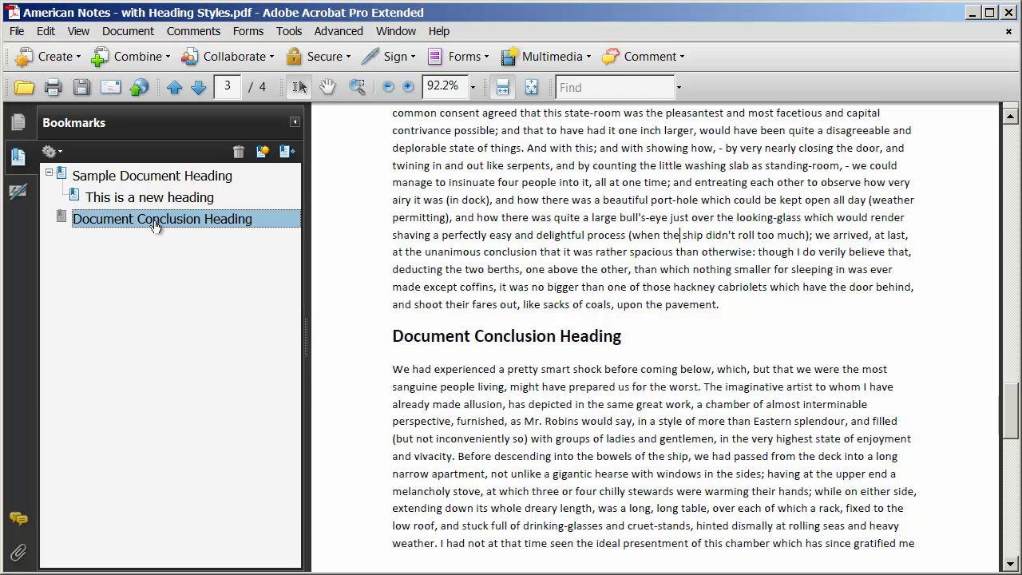
Drag the nested 'This is a new heading' bookmark out to the top level.
click(169, 200)
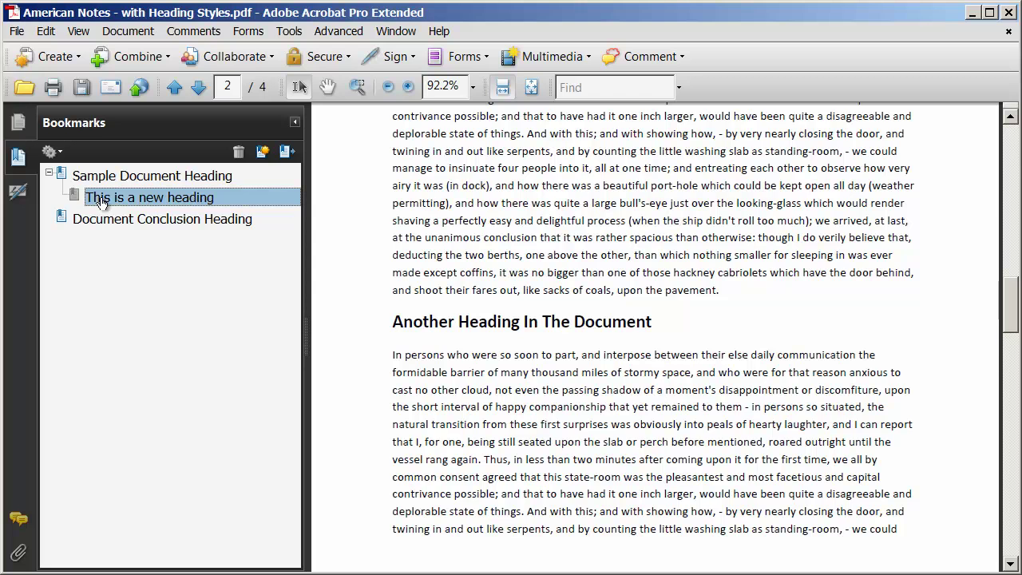
mouse_move(73, 197)
mouse_down()
mouse_move(47, 190)
mouse_move(59, 185)
mouse_up()
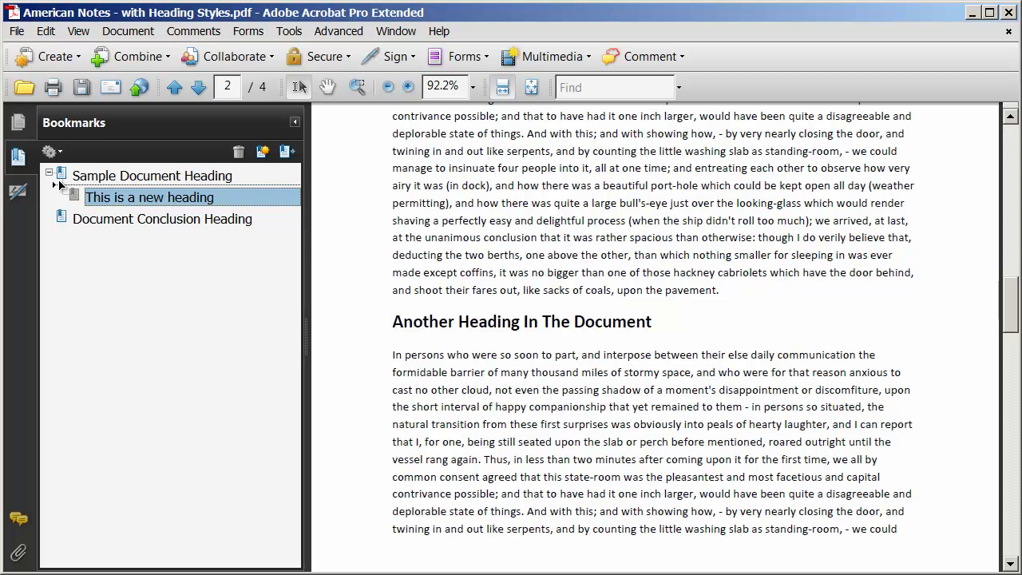
drag(59, 185, 59, 186)
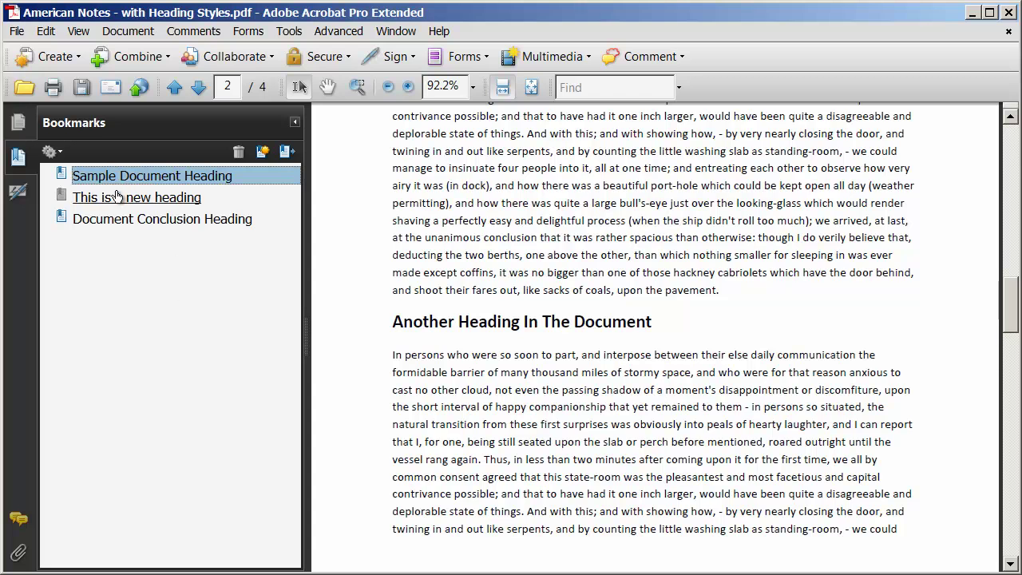
Move it below 'Document Conclusion Heading', then back above it.
click(94, 201)
drag(93, 201, 76, 229)
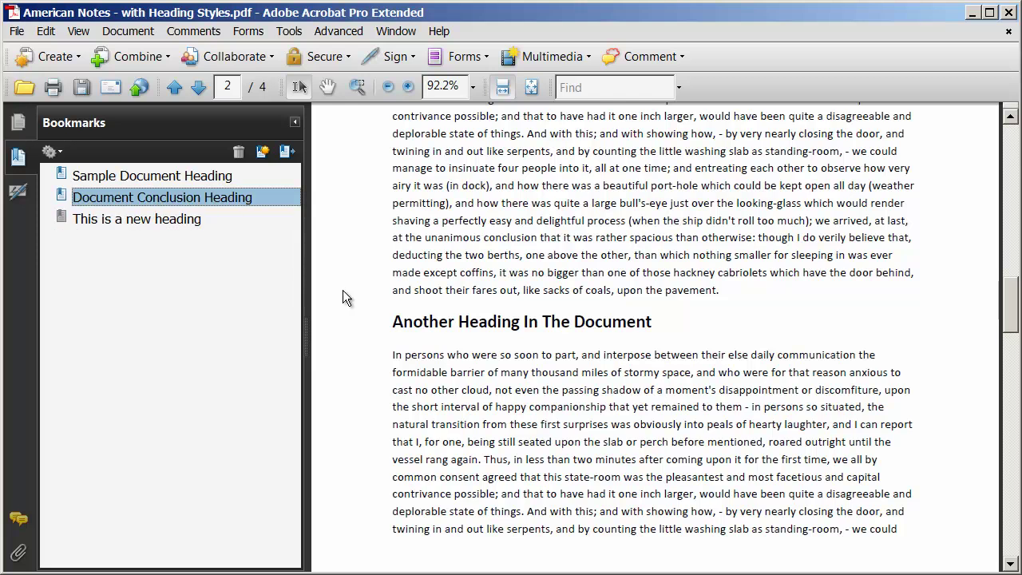
click(104, 227)
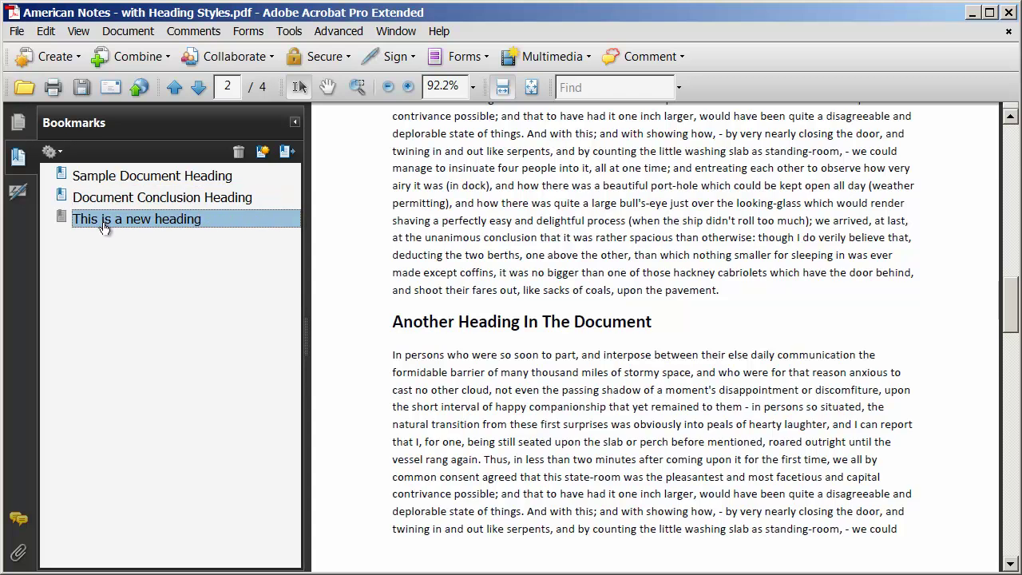
drag(100, 227, 64, 186)
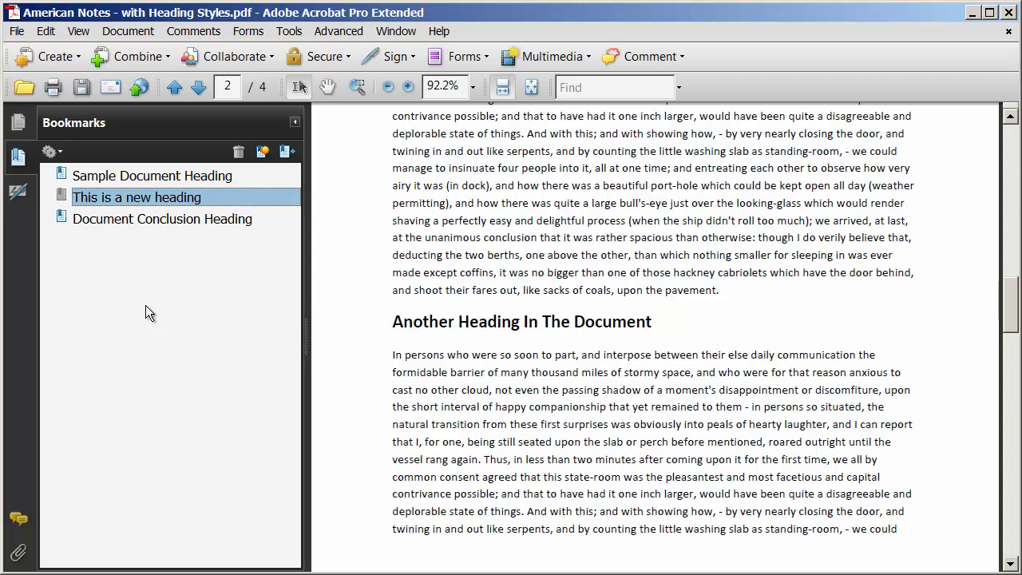
Rename the 'This is a new heading' bookmark to 'Another New Text'.
right_click(142, 198)
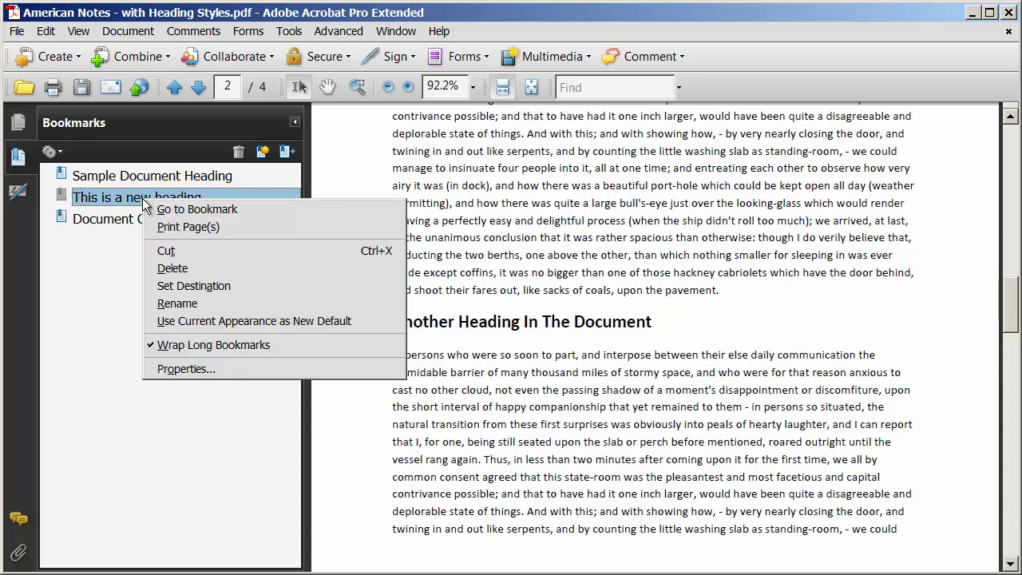
click(246, 304)
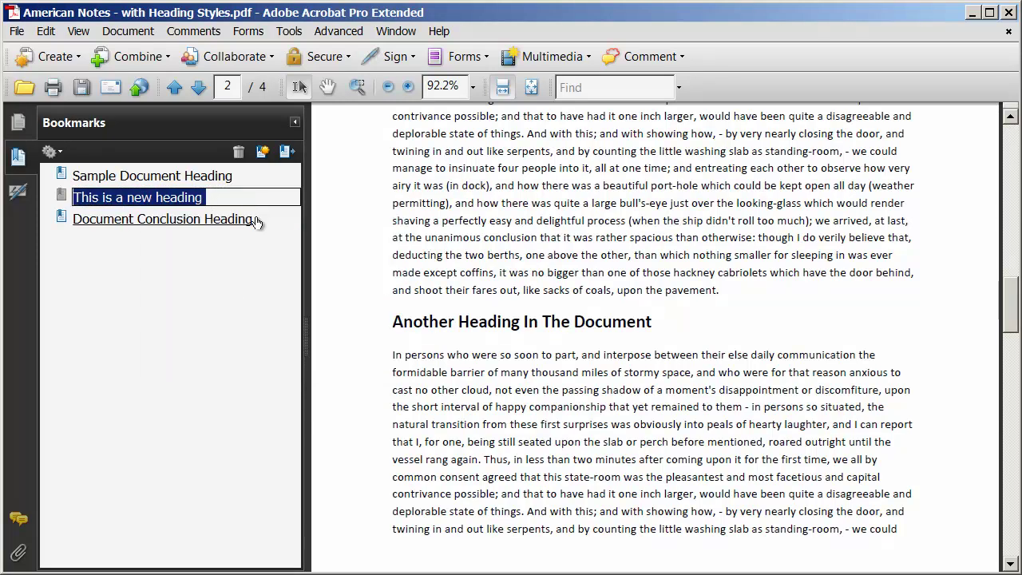
text(Anoth)
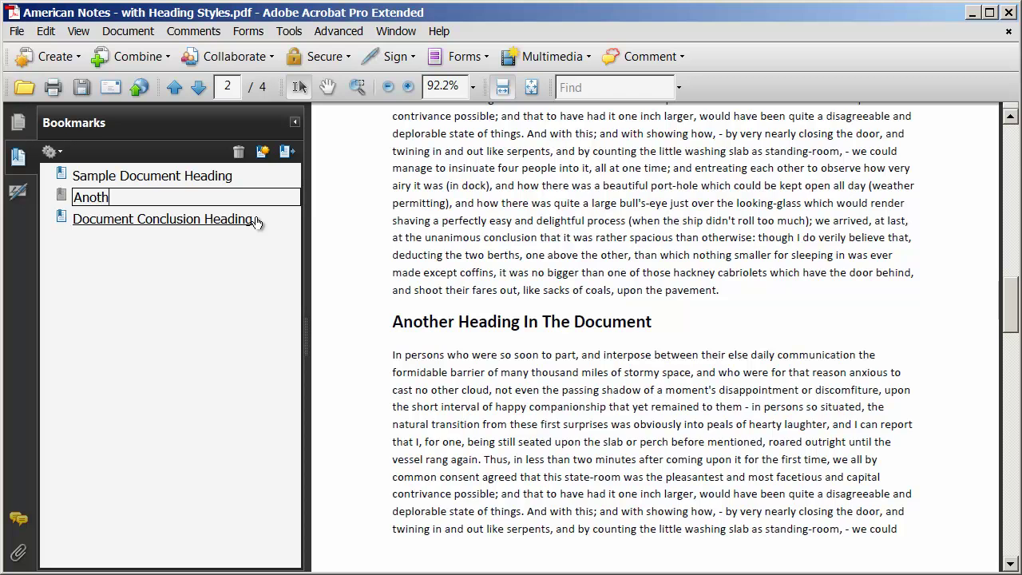
text(er New Text)
key(Return)
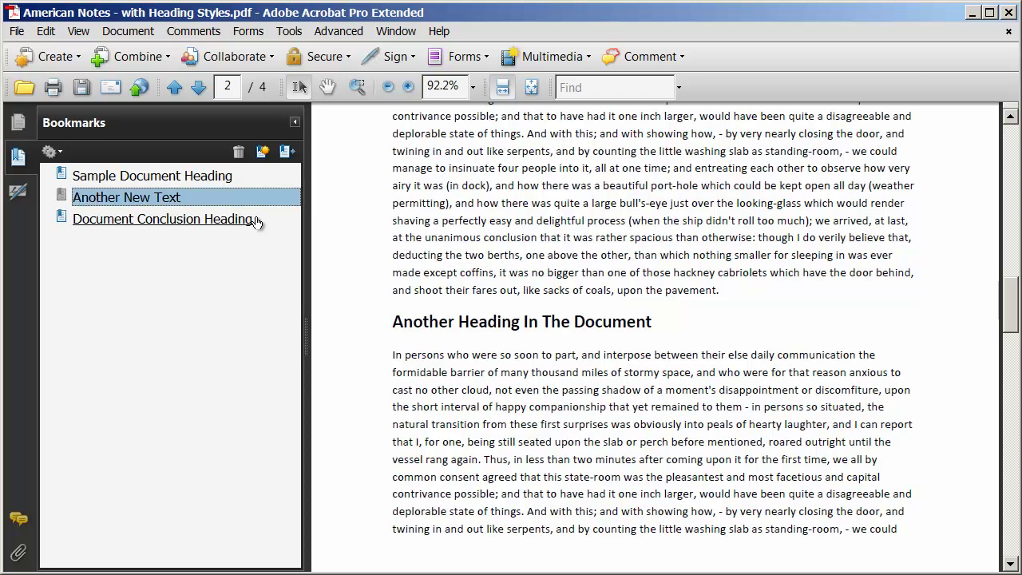
Click through all three bookmarks to confirm each jumps to its heading.
click(200, 218)
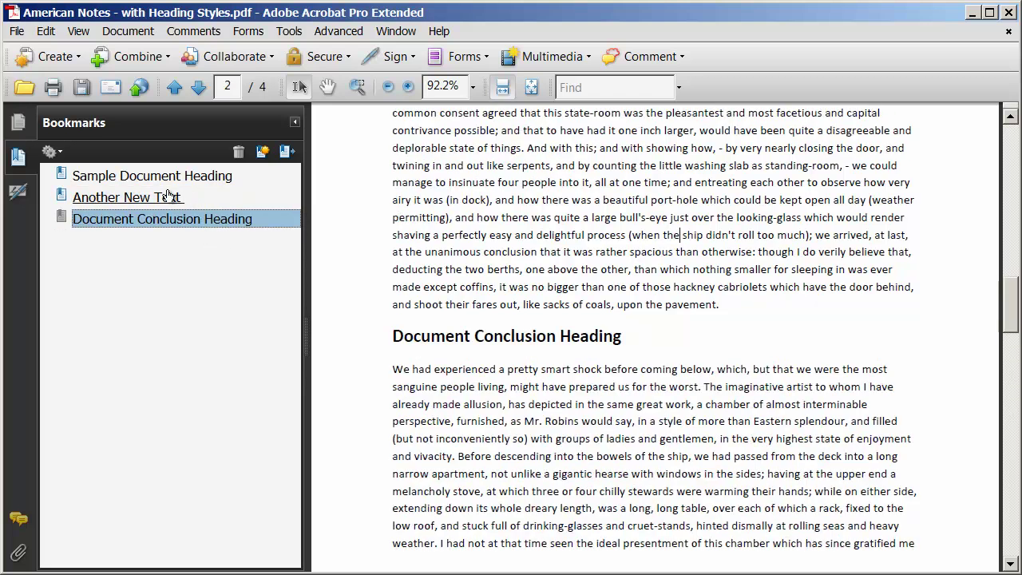
click(142, 199)
click(166, 180)
click(162, 200)
click(166, 222)
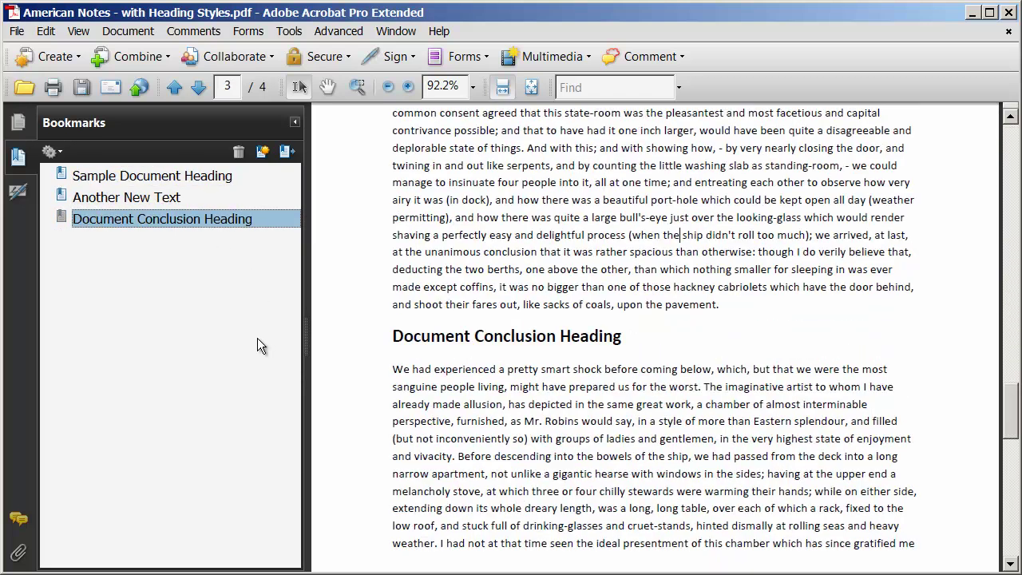